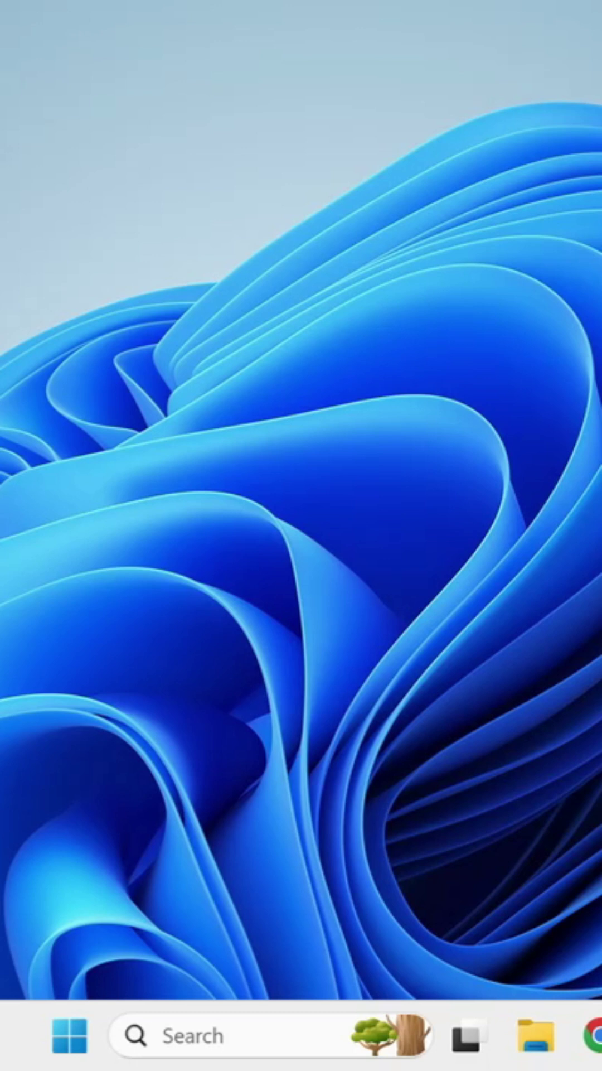
- Bring up the taskbar search panel and show its options list
{"action": "left_click", "coordinate": [239, 1037]}
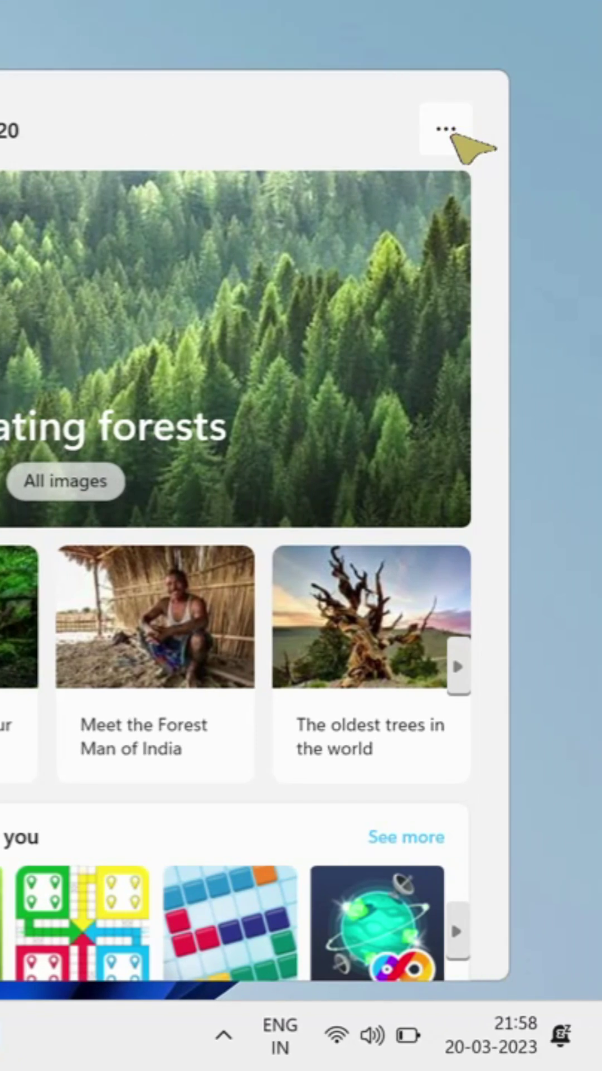
{"action": "left_click", "coordinate": [452, 133]}
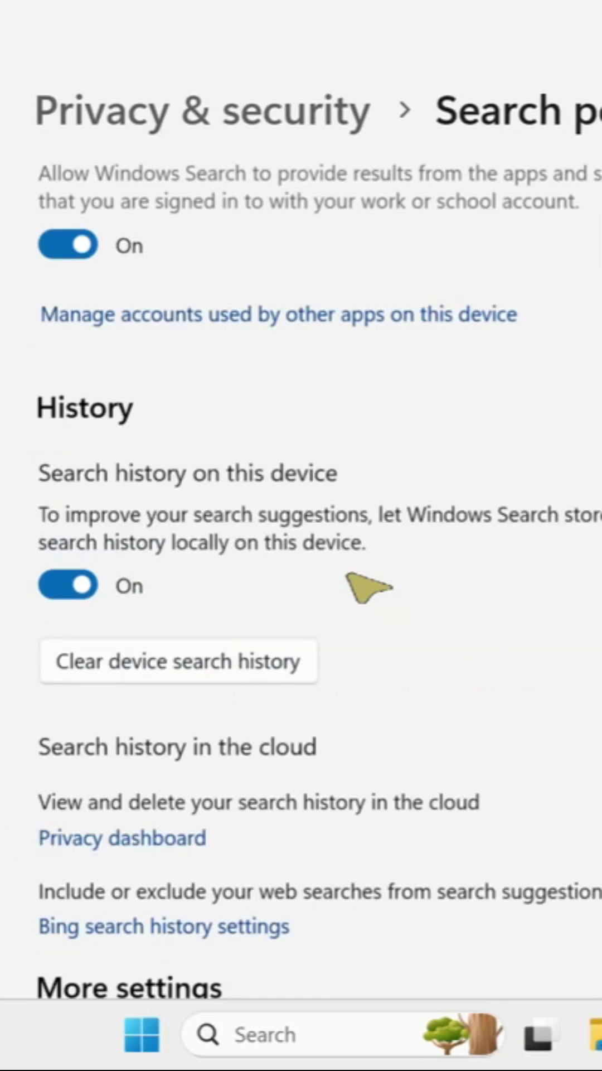
{"action": "scroll", "coordinate": [368, 590], "scroll_direction": "down", "scroll_amount": 5}
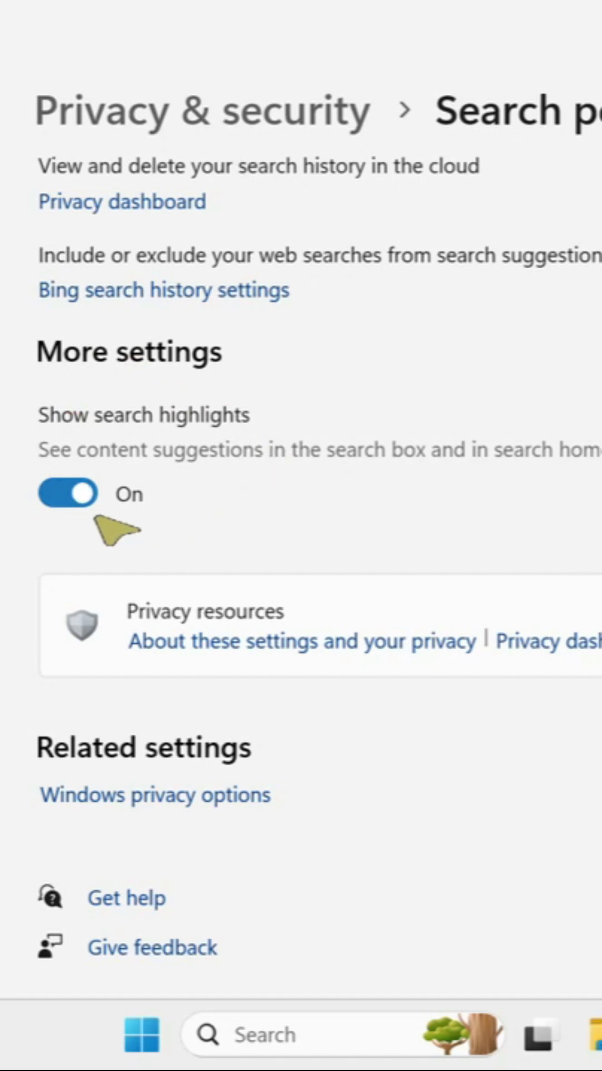
- Switch off Show search highlights on the Search permissions page
{"action": "left_click", "coordinate": [72, 501]}
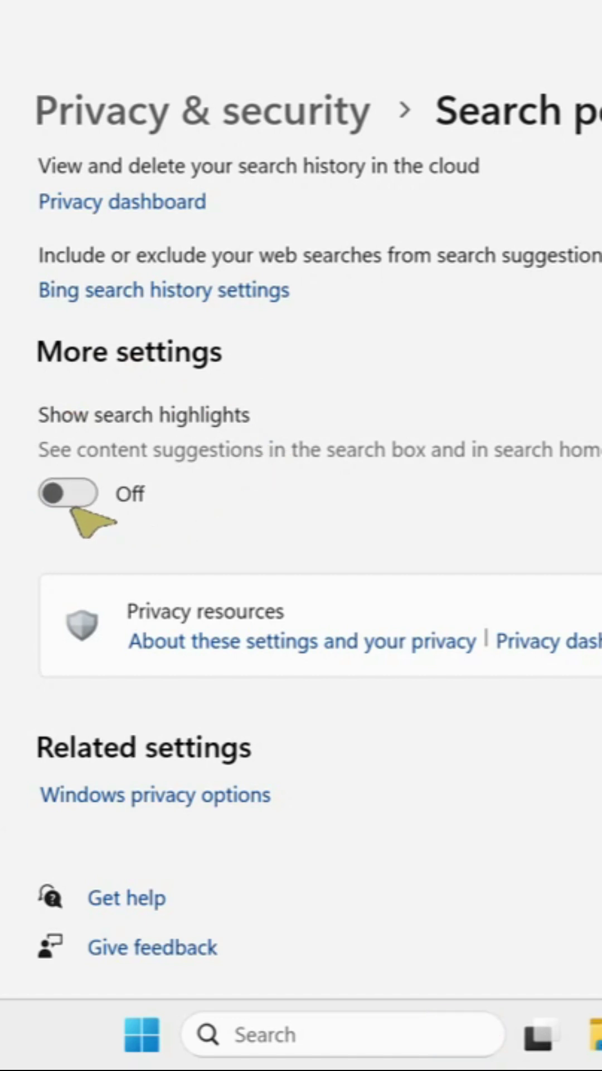